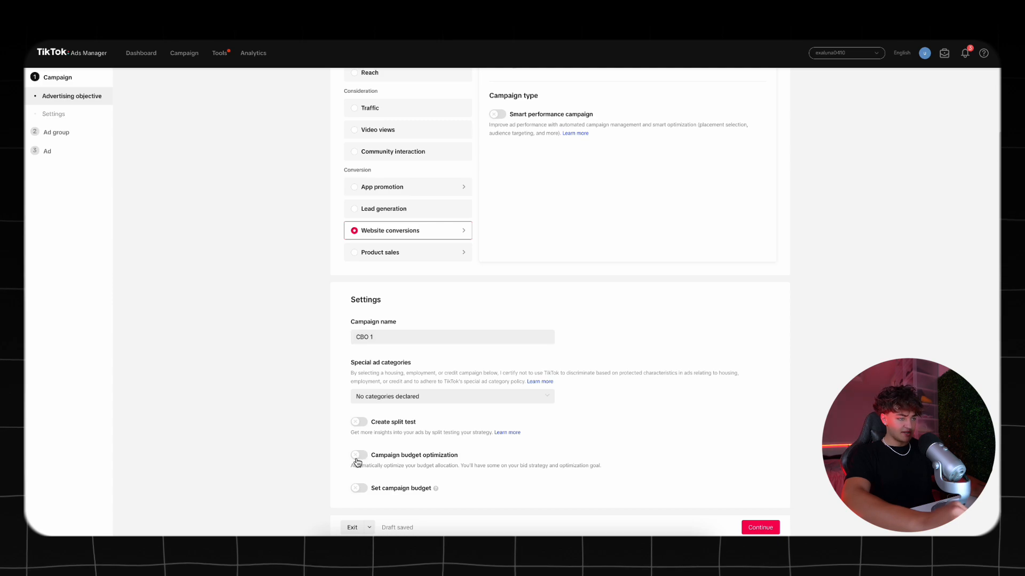
Enable campaign budget optimization with a daily budget of 50 USD and continue to the ad group settings
left_click(359, 455)
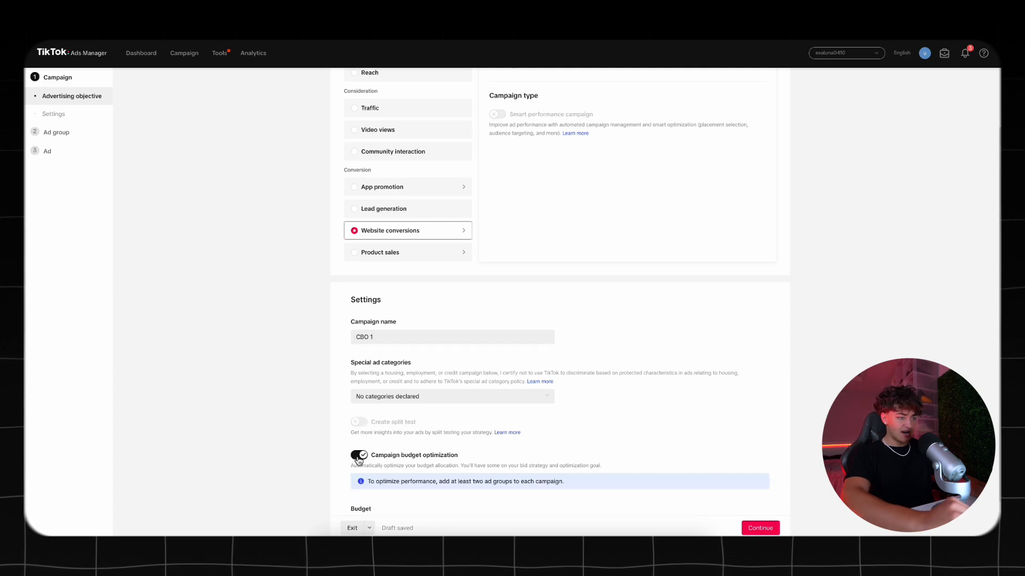
scroll(287, 426, "down", 1)
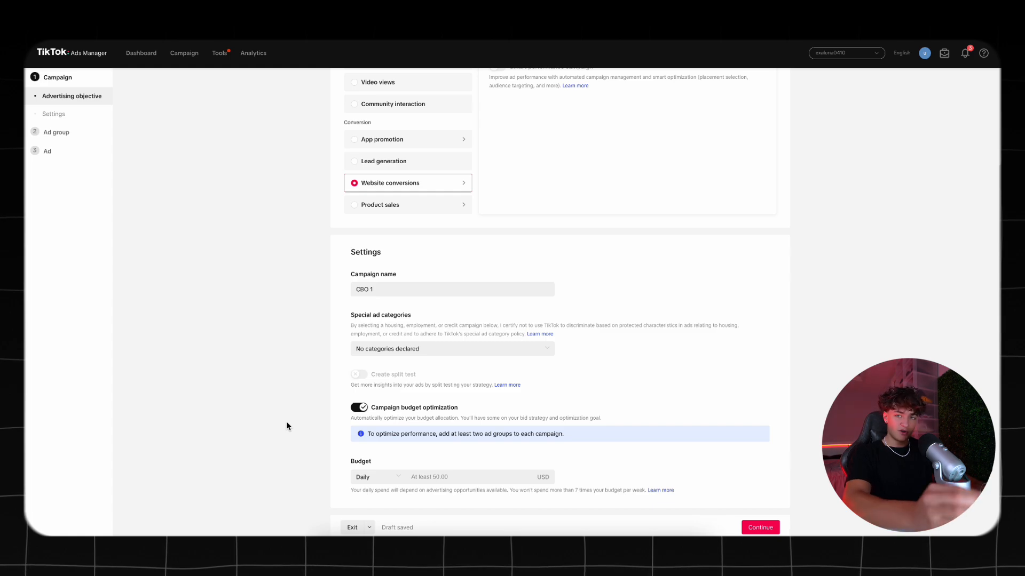
left_click(457, 476)
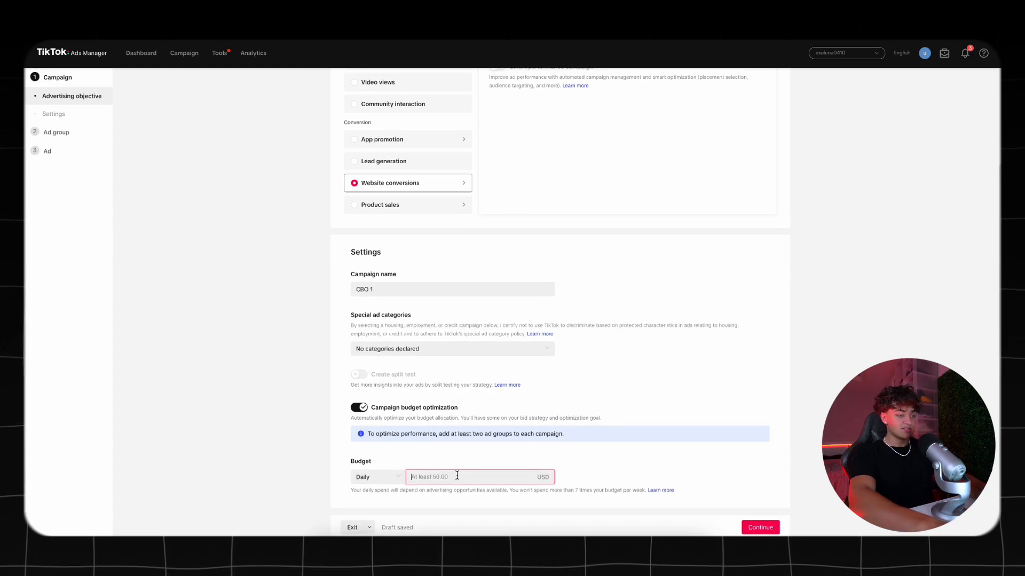
type("50")
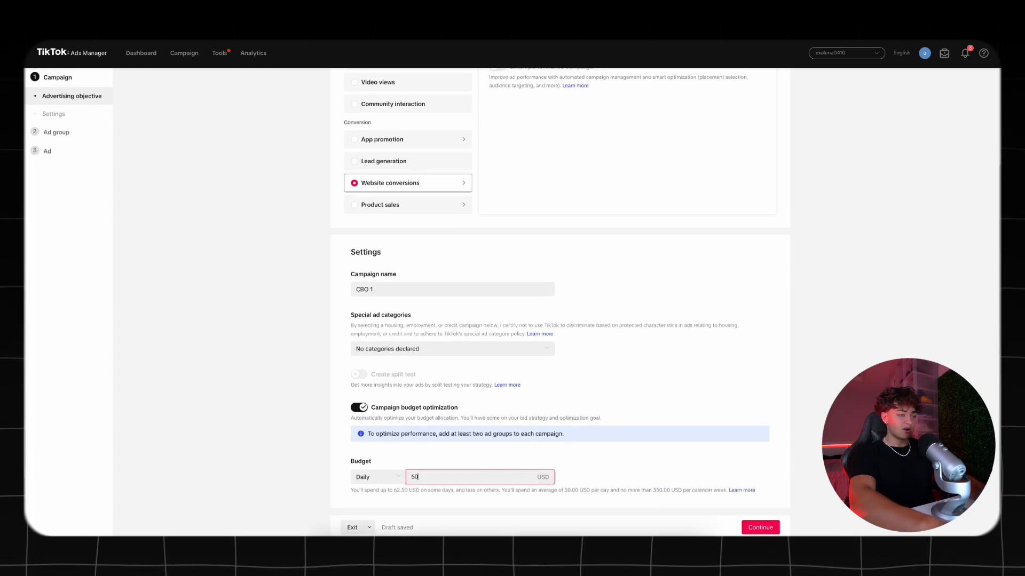
left_click(671, 463)
left_click(760, 528)
Rename the ad group as Group 1
left_click_drag(497, 107, 343, 106)
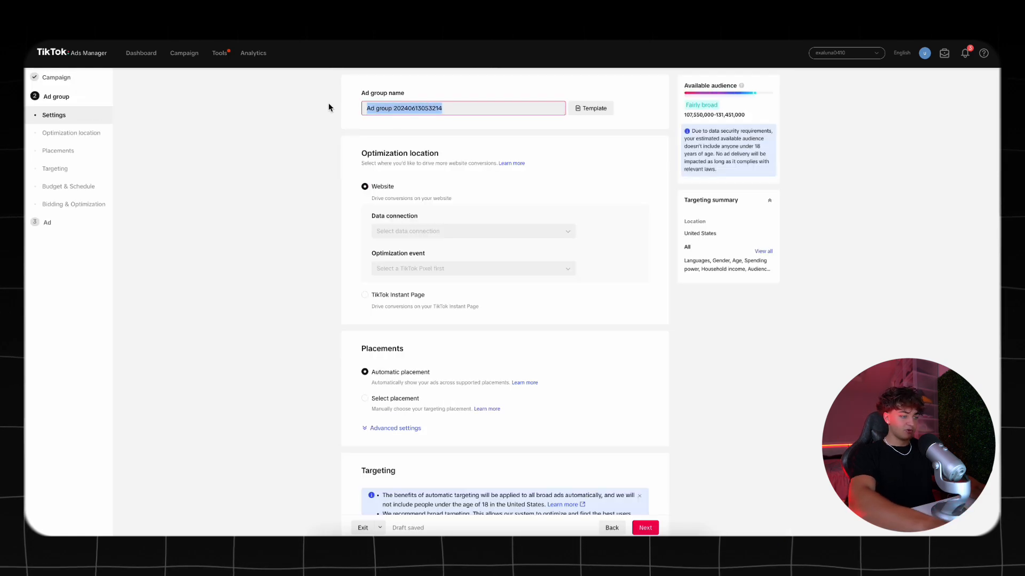
type("Group 1")
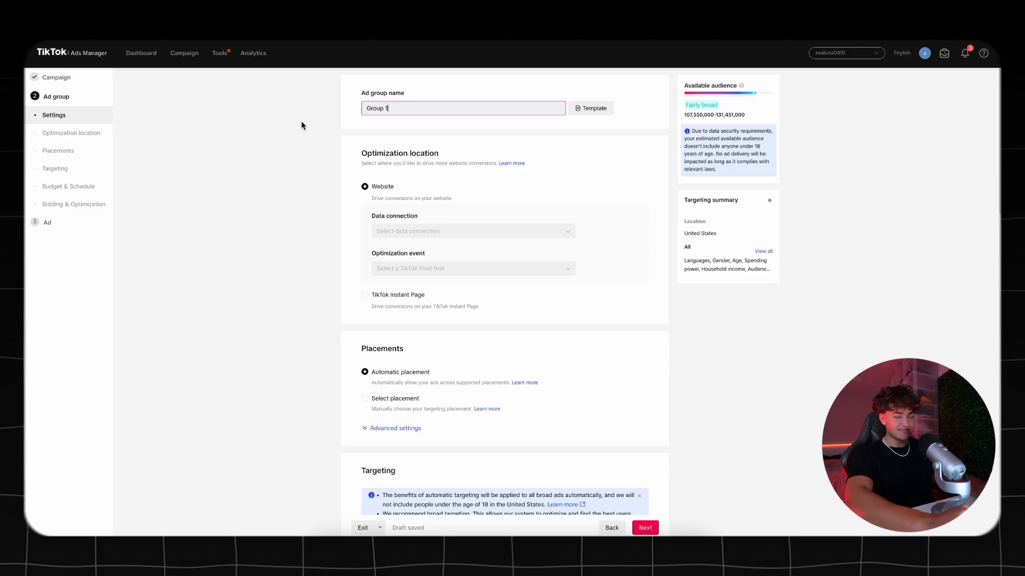
left_click(321, 182)
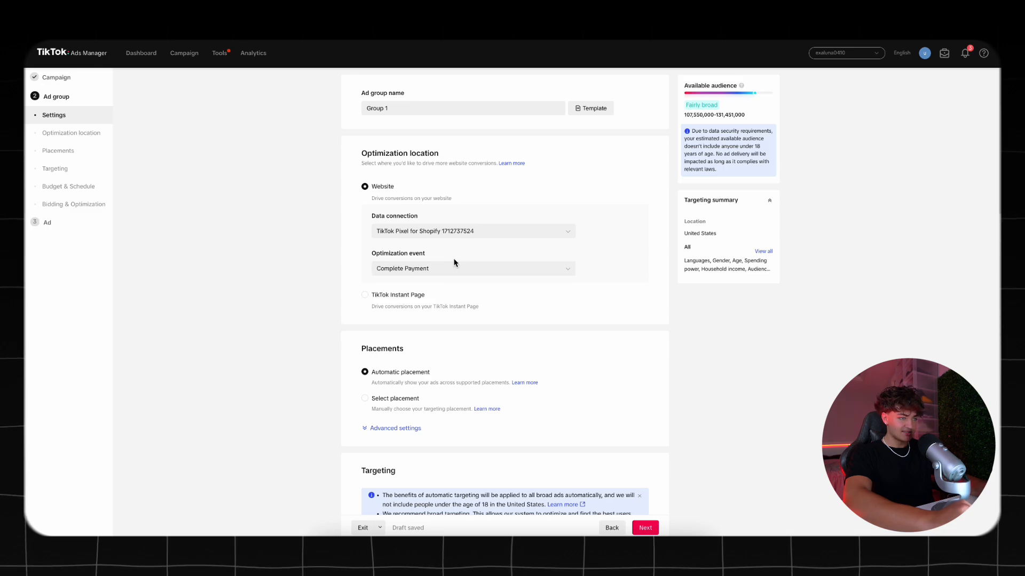
Switch to manually selected placements, keeping only TikTok without search results and excluding Global App Bundle and Pangle
scroll(454, 263, "down", 2)
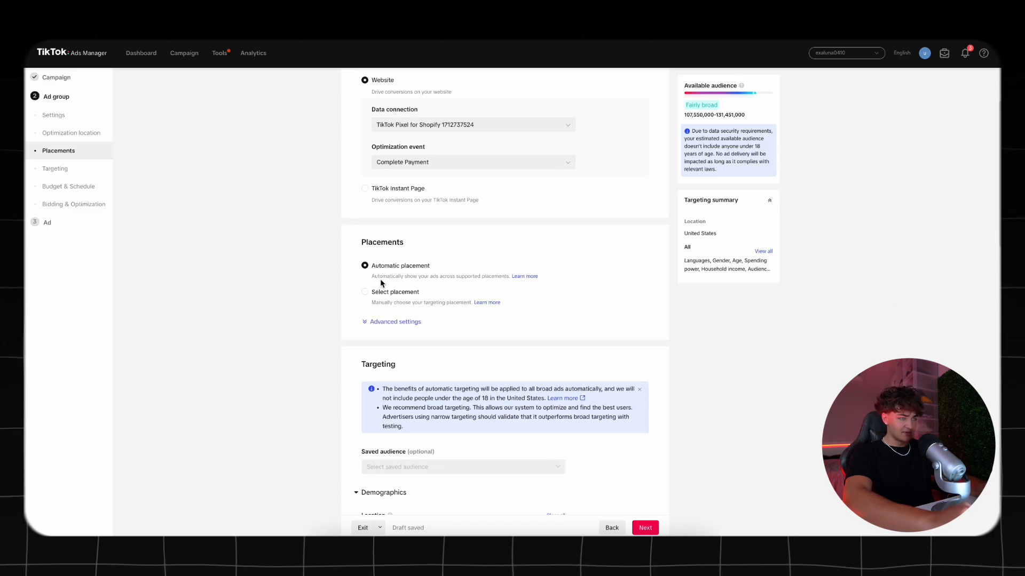
left_click(366, 293)
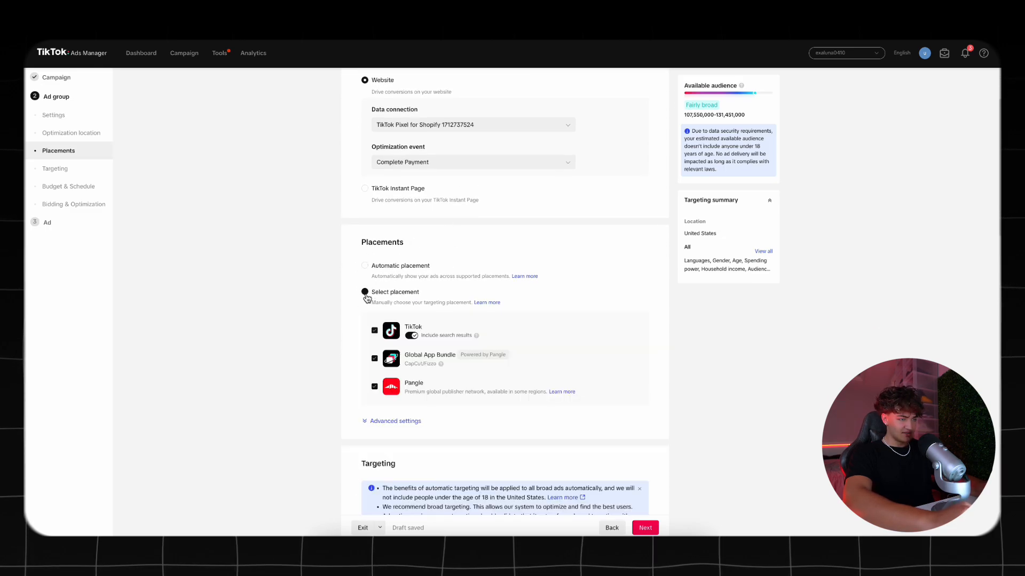
left_click(374, 359)
left_click(375, 386)
left_click(411, 336)
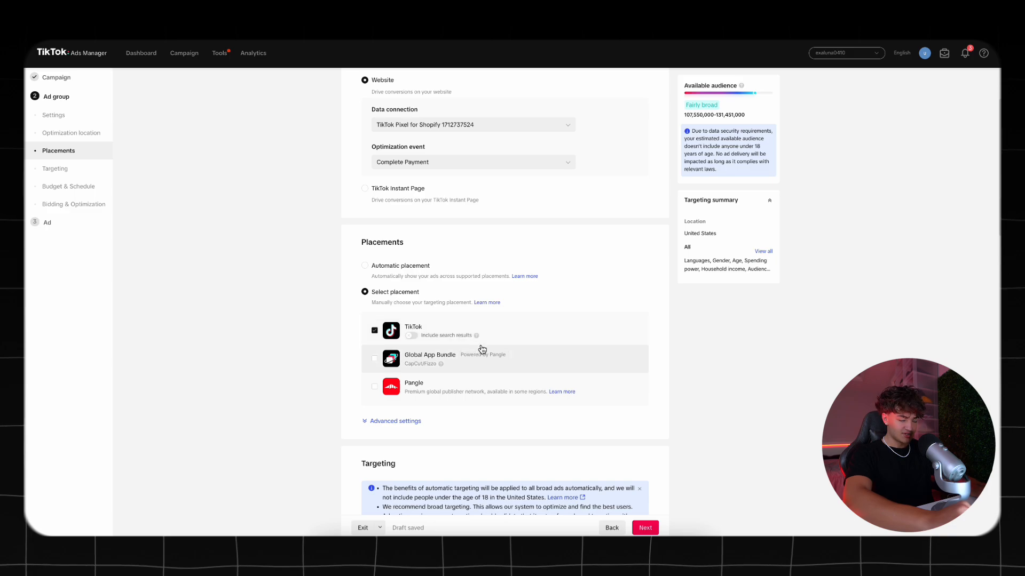
Turn off user comments, video download and video sharing in the advanced placement settings
left_click(414, 423)
scroll(476, 304, "down", 2)
left_click(369, 325)
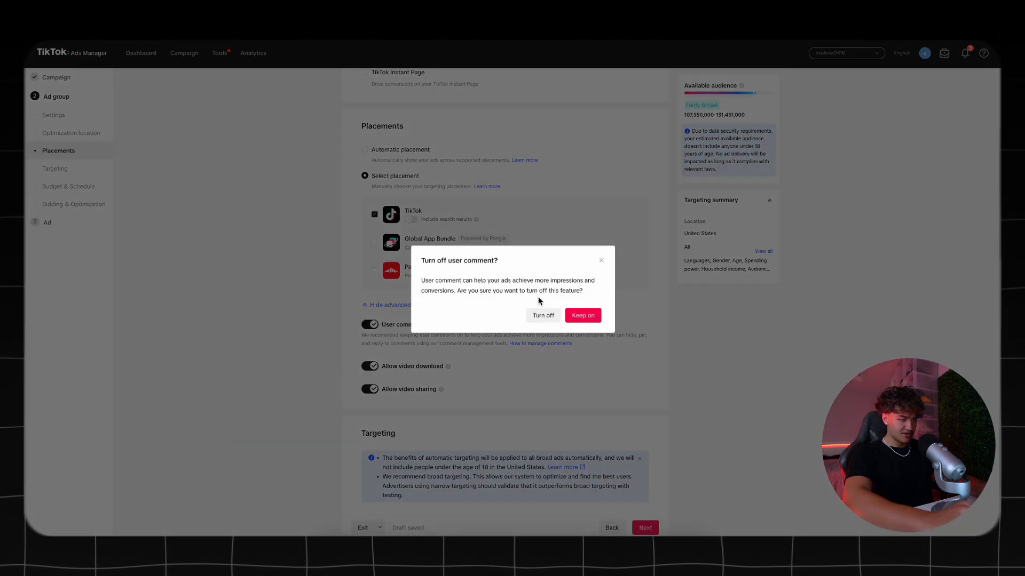
left_click(547, 314)
left_click(371, 366)
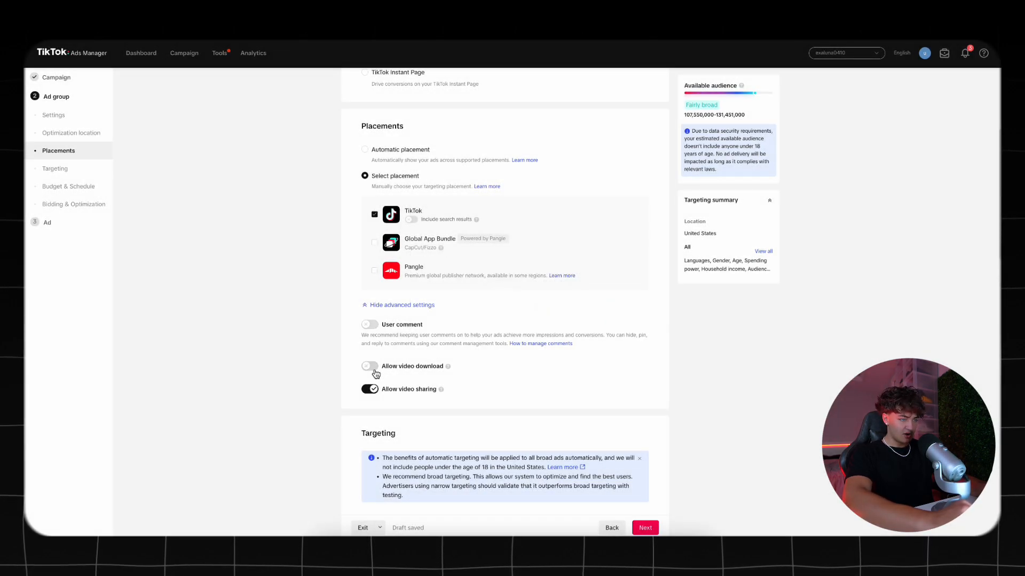
left_click(371, 390)
Target females in the age groups 18-24, 25-34, 35-44, 45-54 and 55+
scroll(317, 254, "down", 5)
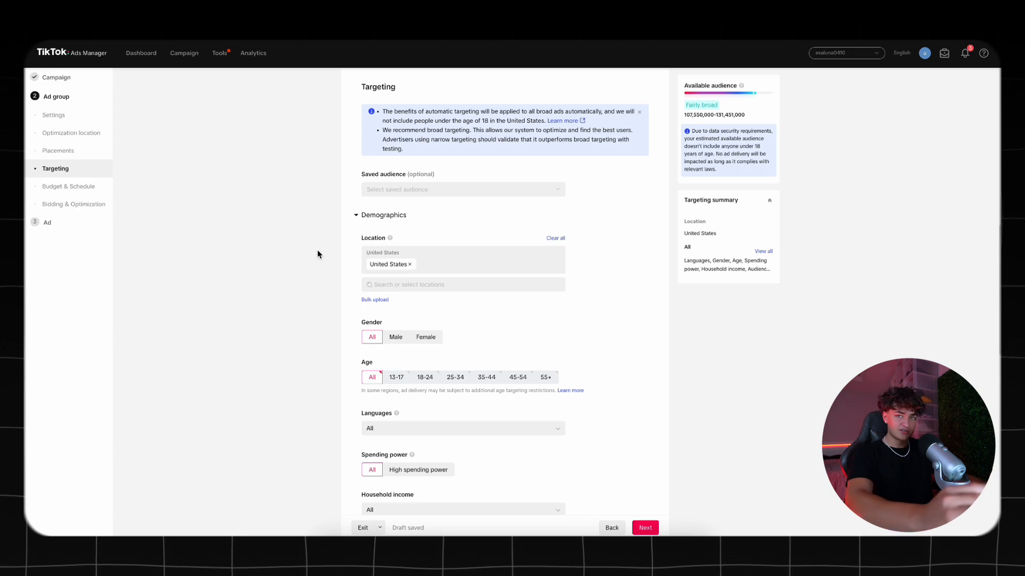
scroll(398, 239, "down", 2)
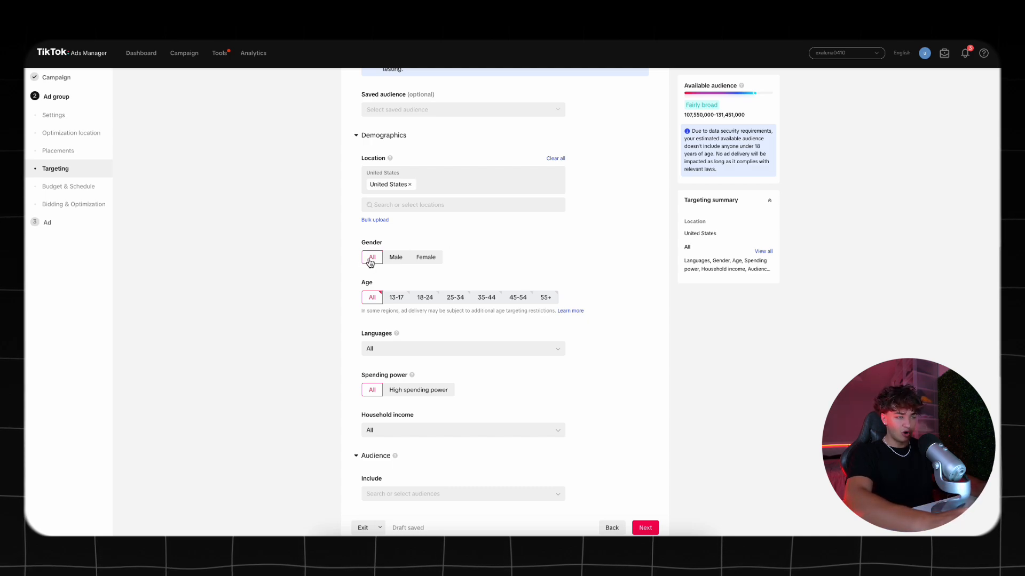
left_click(432, 259)
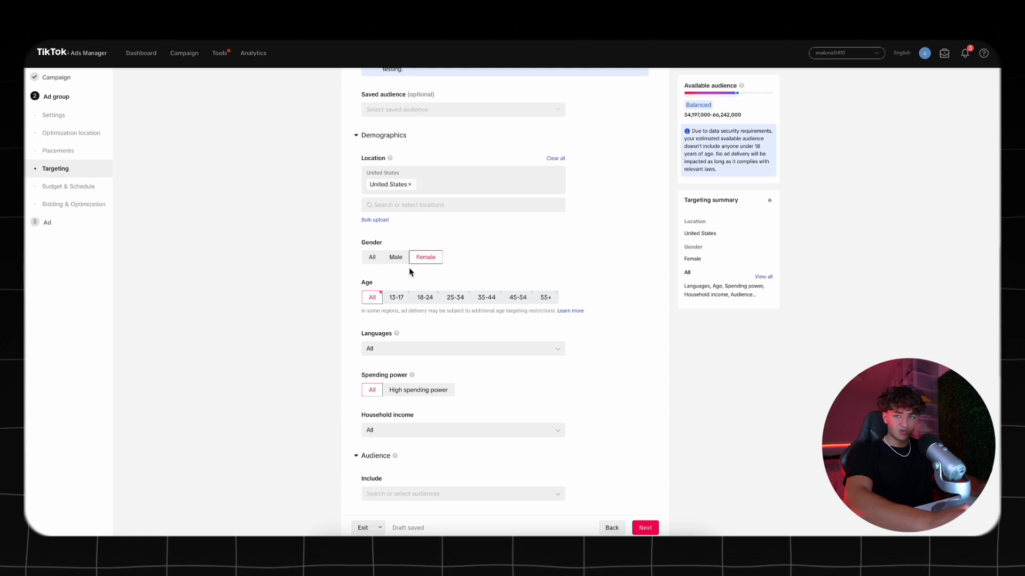
left_click(432, 302)
left_click(455, 298)
left_click(486, 298)
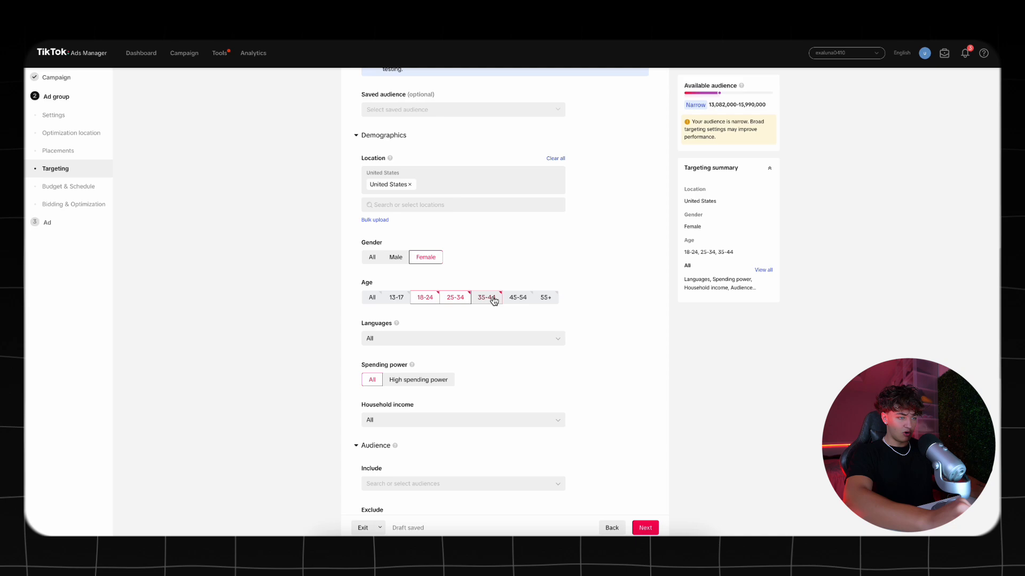
left_click(518, 298)
left_click(551, 302)
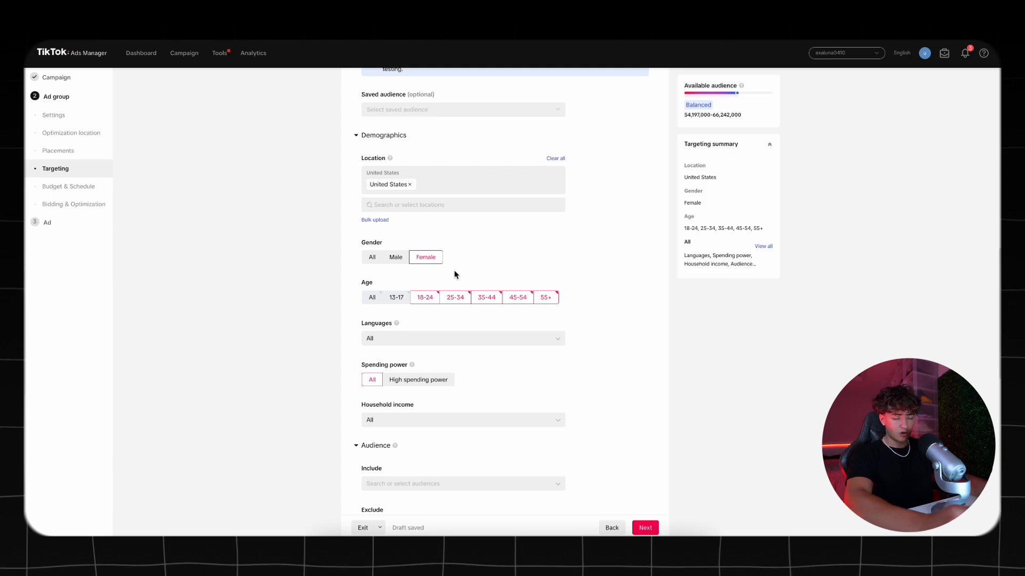
Schedule the ad group to run continuously from 2024-06-14 at 00:00
scroll(454, 275, "down", 1)
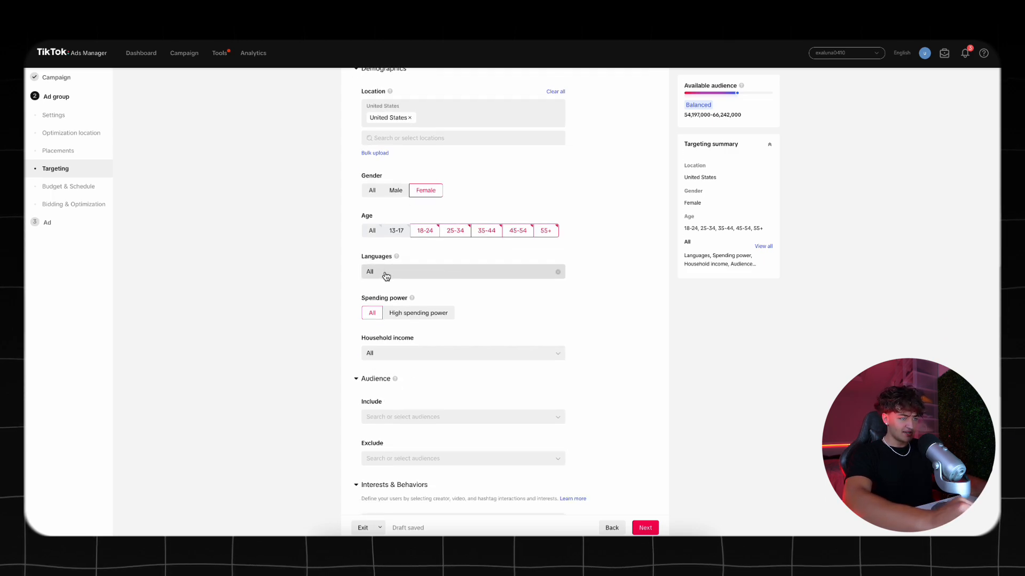
scroll(386, 175, "up", 1)
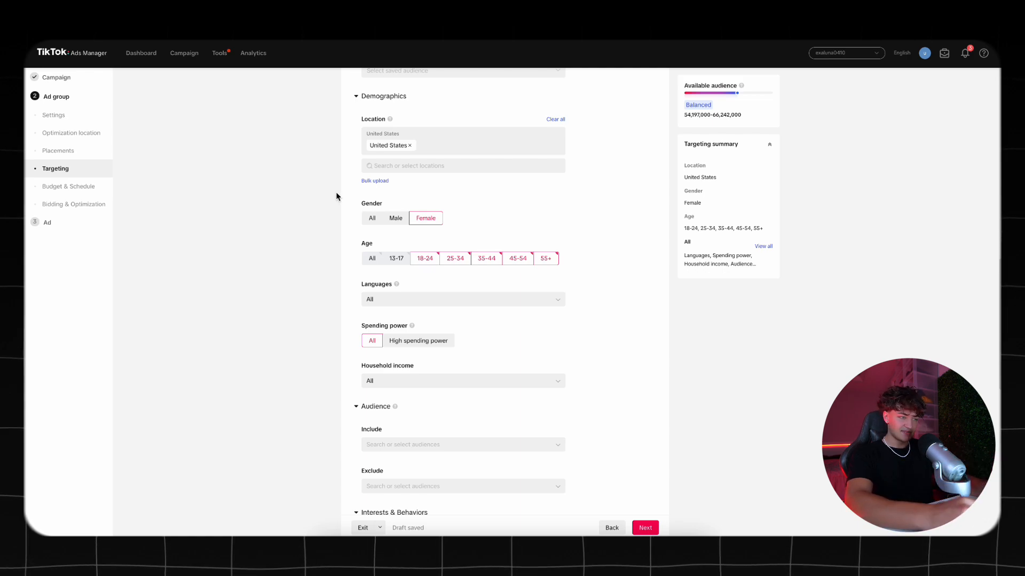
scroll(336, 196, "down", 4)
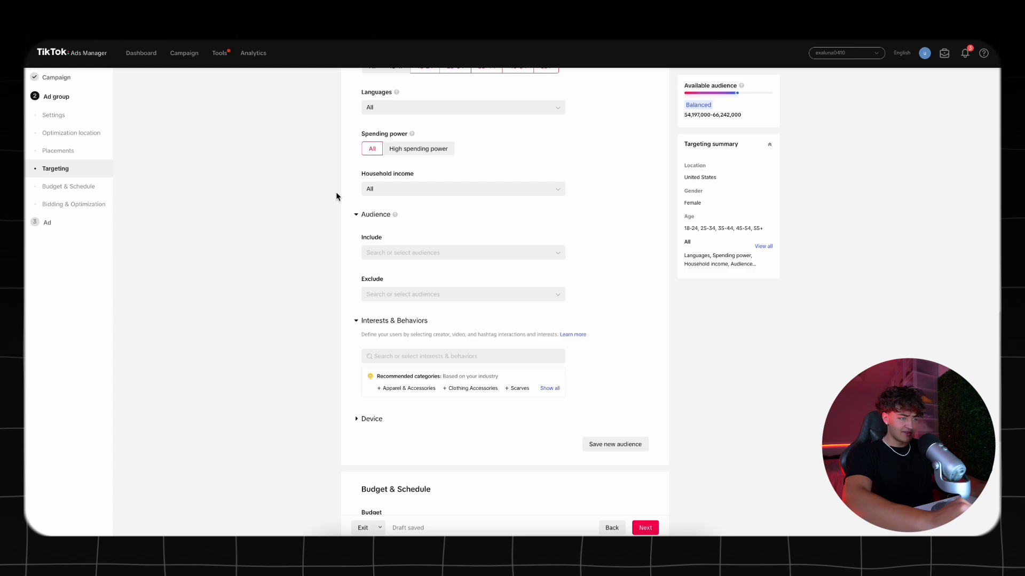
scroll(336, 196, "down", 1)
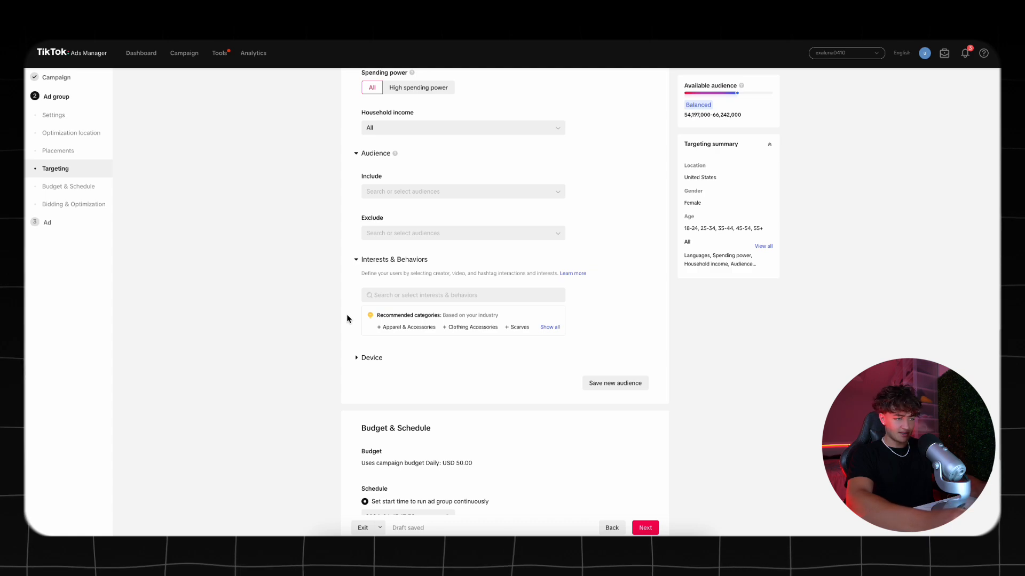
scroll(489, 258, "down", 5)
left_click(417, 245)
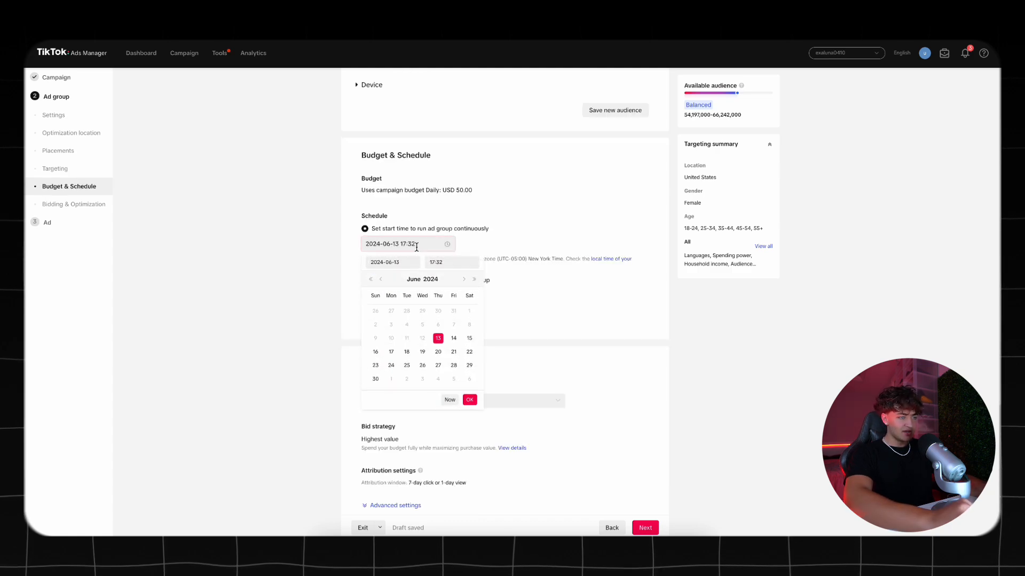
left_click(453, 339)
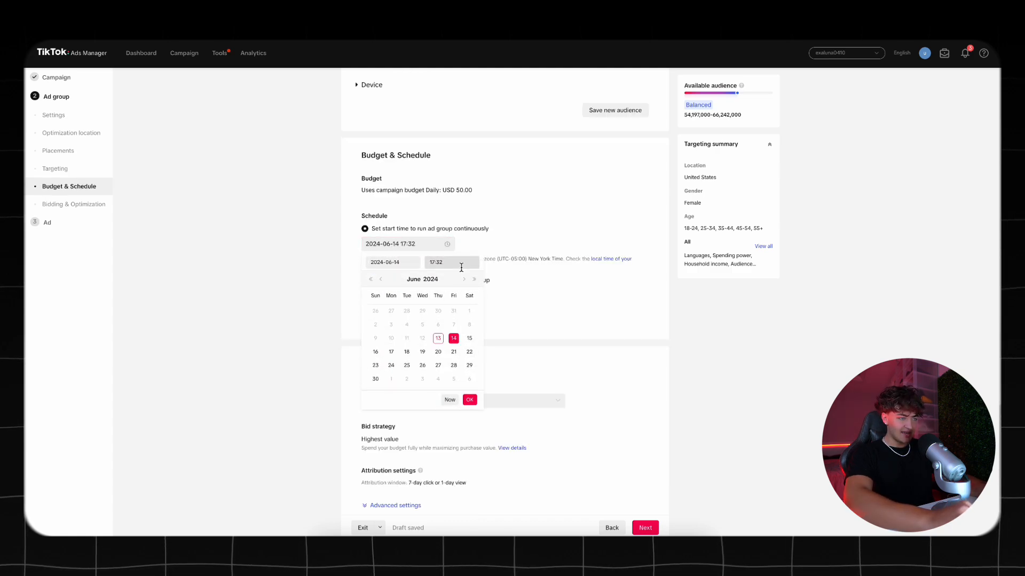
left_click(459, 263)
scroll(451, 304, "up", 5)
left_click(453, 290)
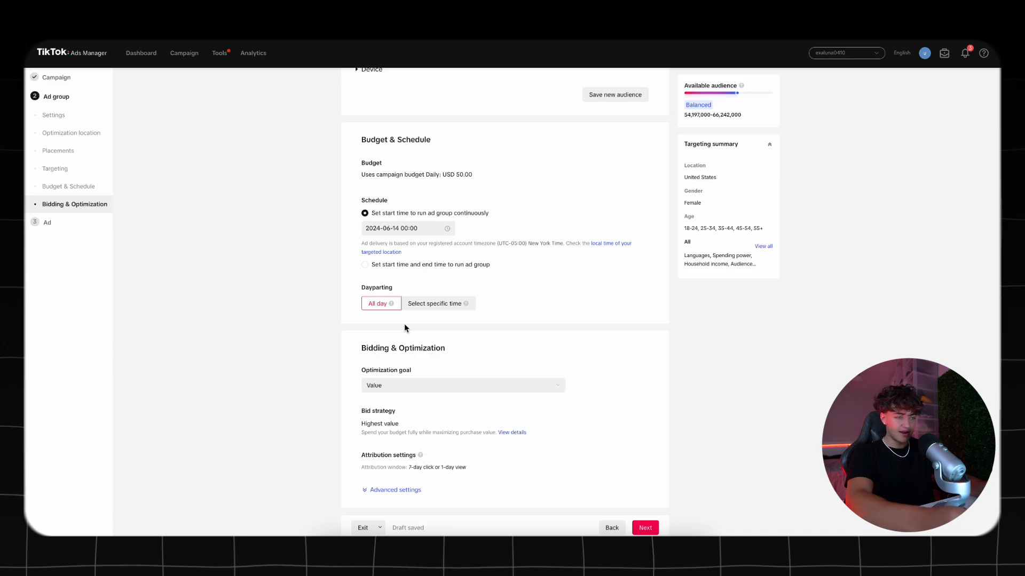
Set the optimization goal to Conversion and continue to the ad setup
left_click(460, 385)
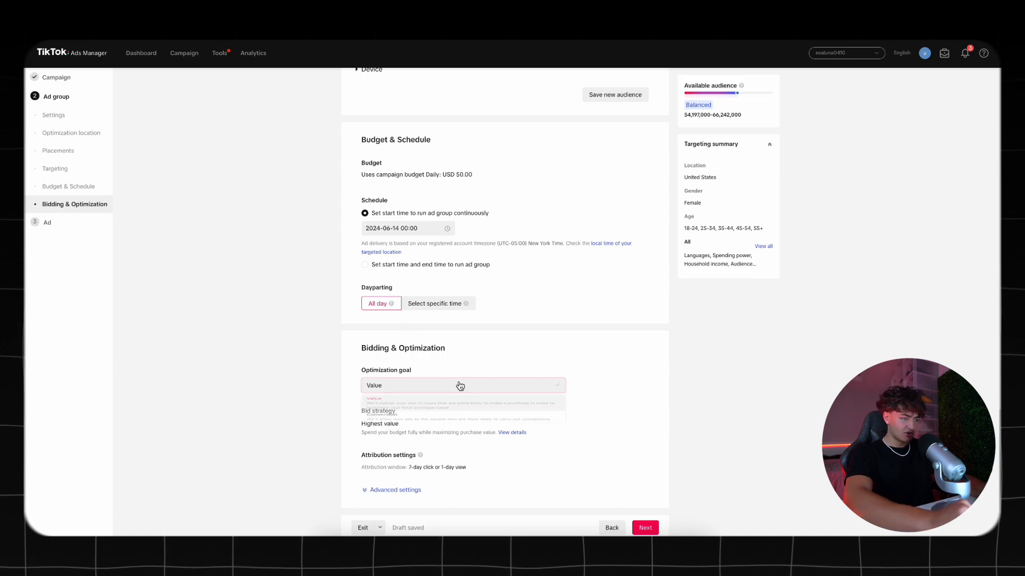
left_click(439, 429)
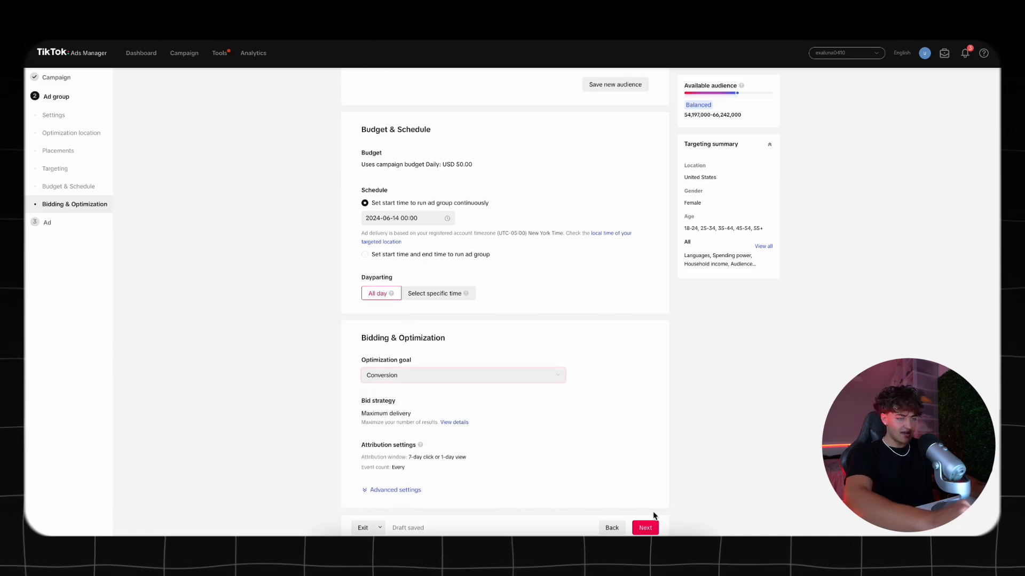
left_click(651, 531)
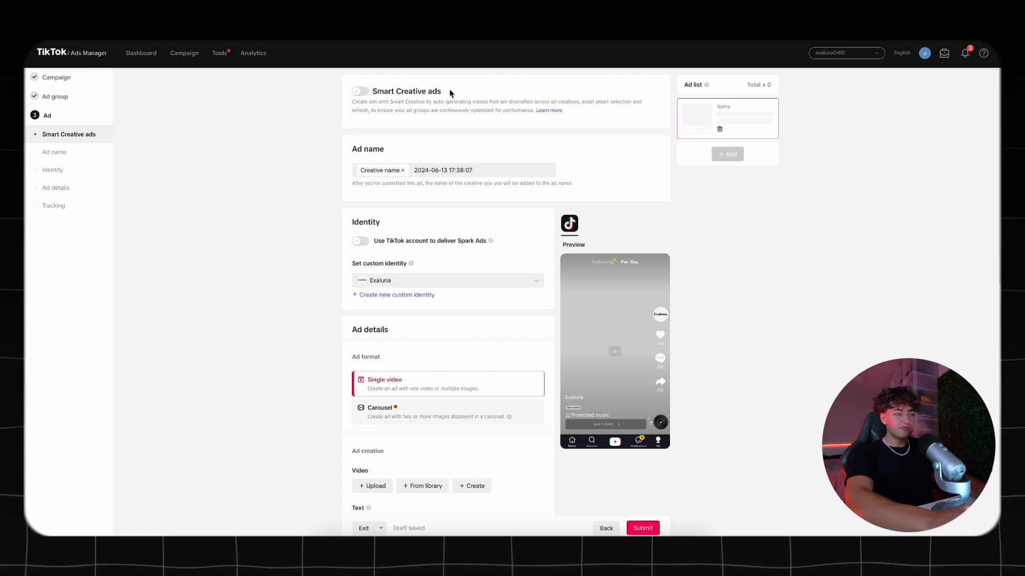
scroll(315, 249, "down", 3)
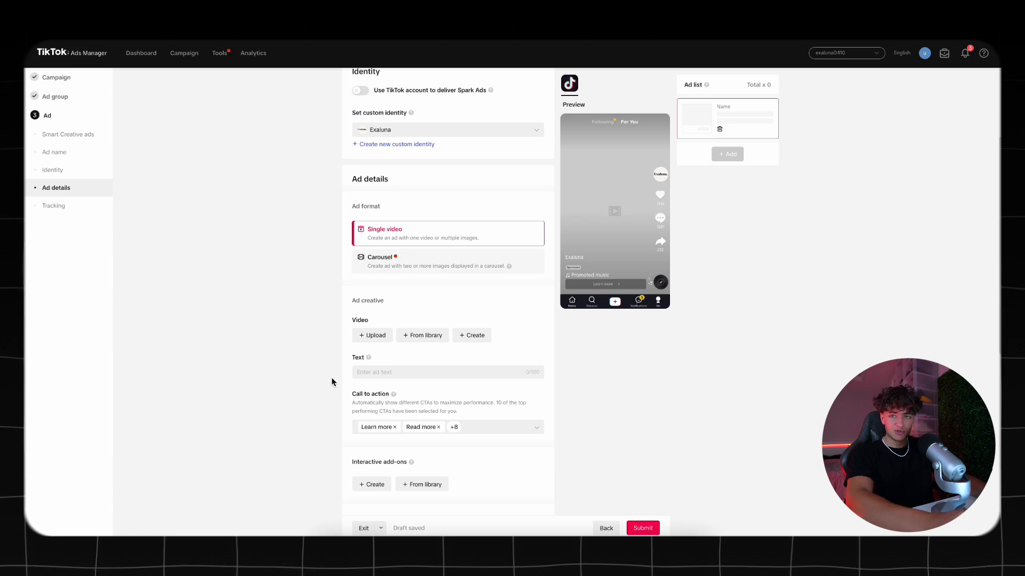
scroll(331, 377, "up", 4)
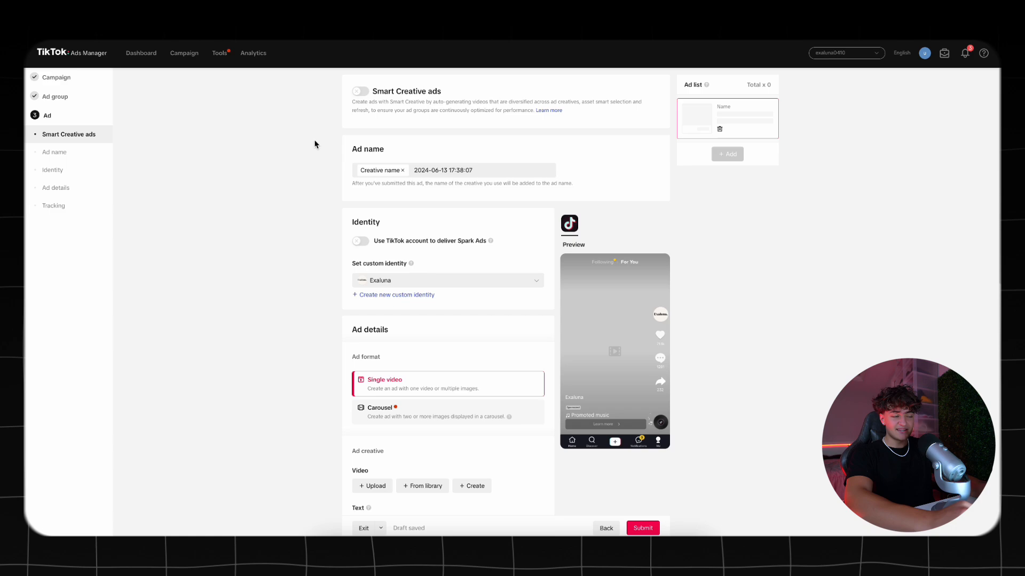
scroll(315, 144, "down", 3)
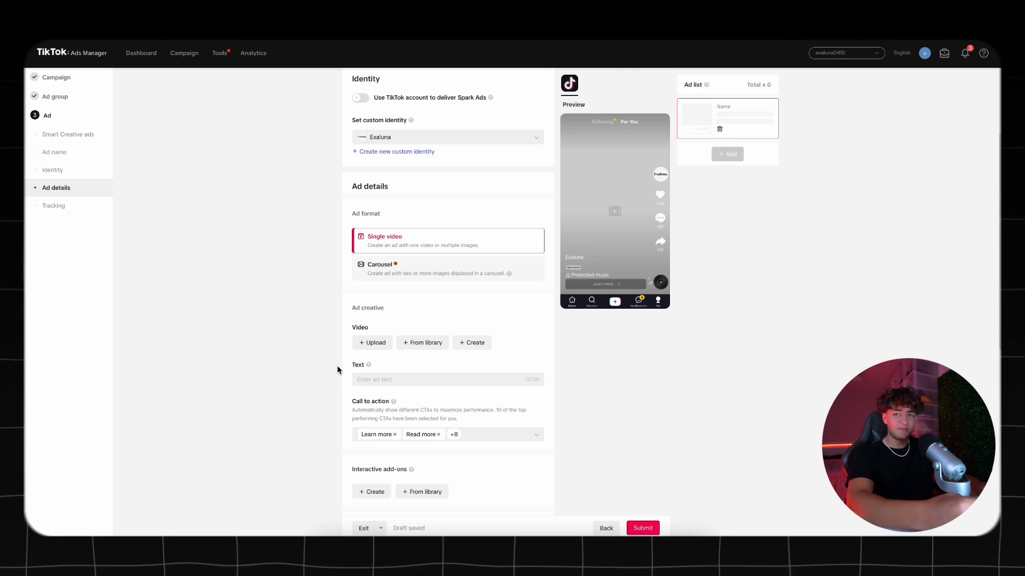
scroll(484, 155, "up", 1)
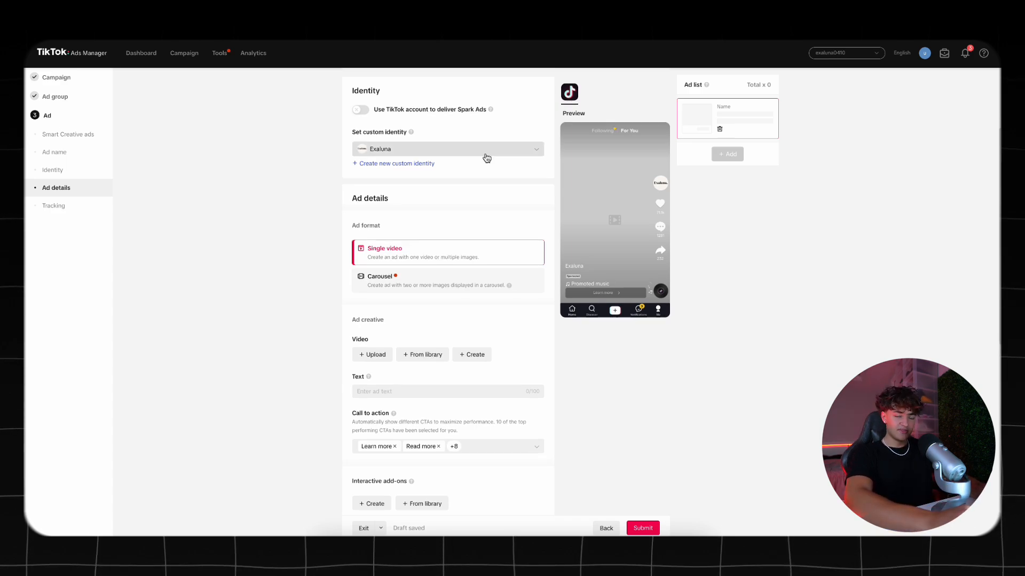